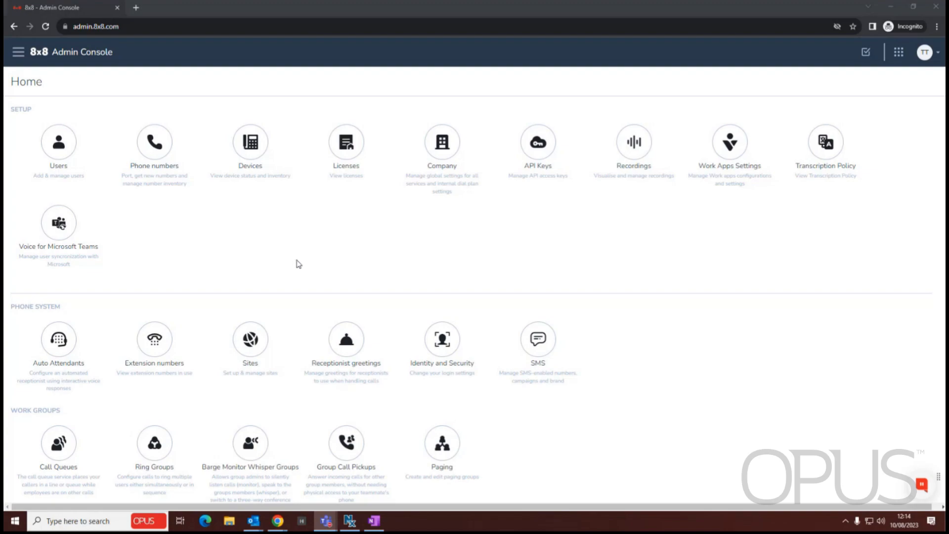
Open the Call Queues page under Work Groups to see the existing queues.
click(59, 448)
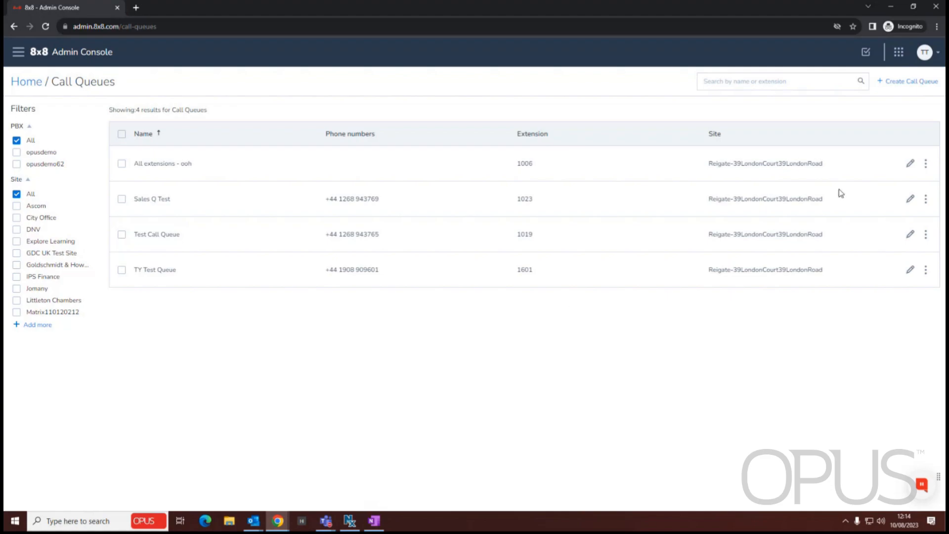
Start a new call queue named 'Opus Test Queue' and assign it to the Sales test site.
click(896, 85)
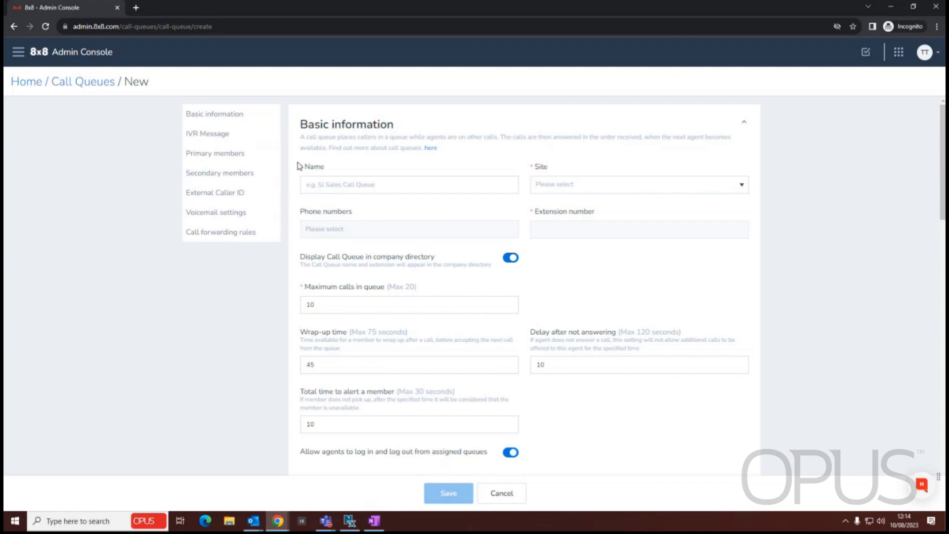
click(348, 190)
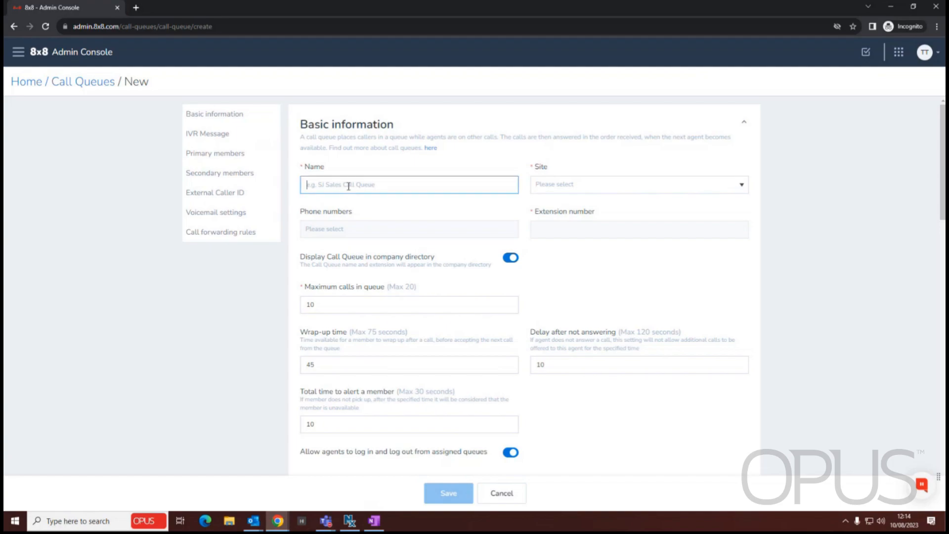
text(Opus Test Queue)
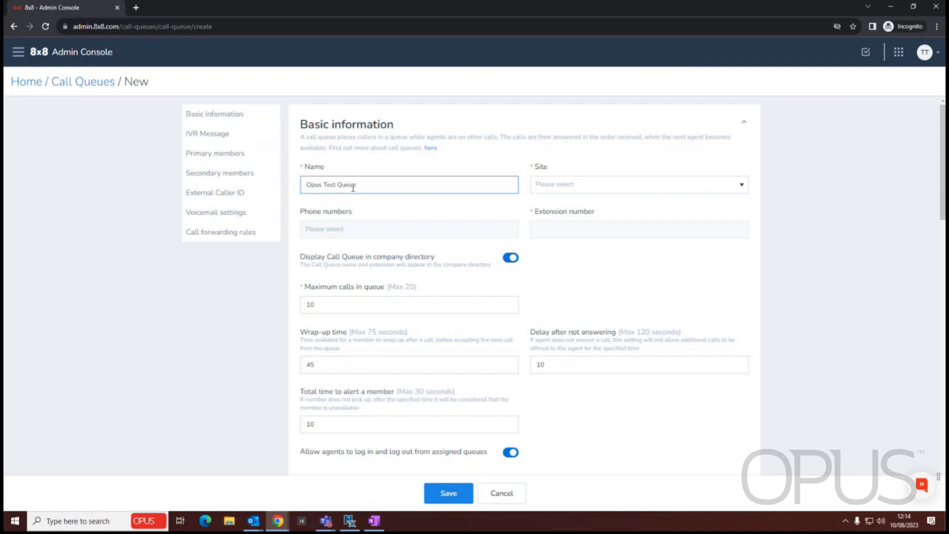
click(629, 185)
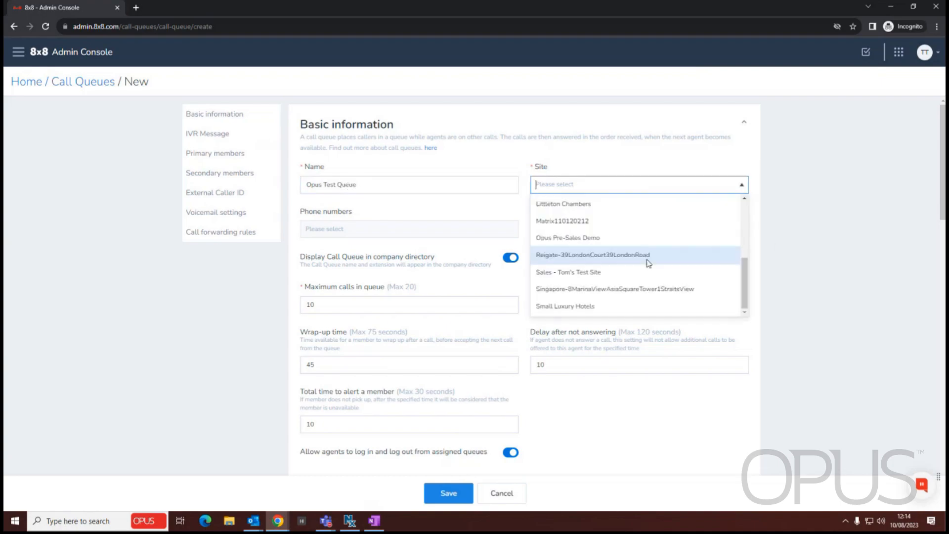
click(585, 272)
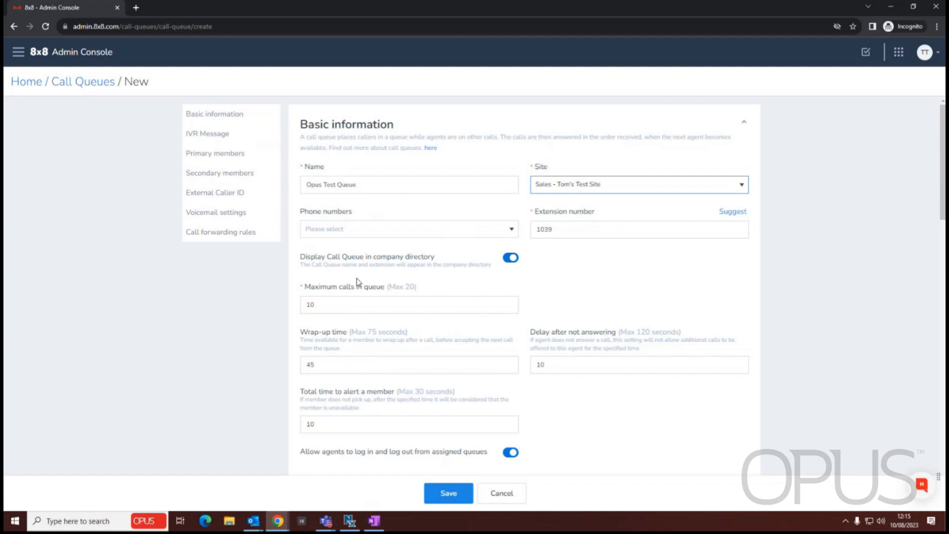
Replace the suggested extension 1039 with 3225.
double_click(573, 231)
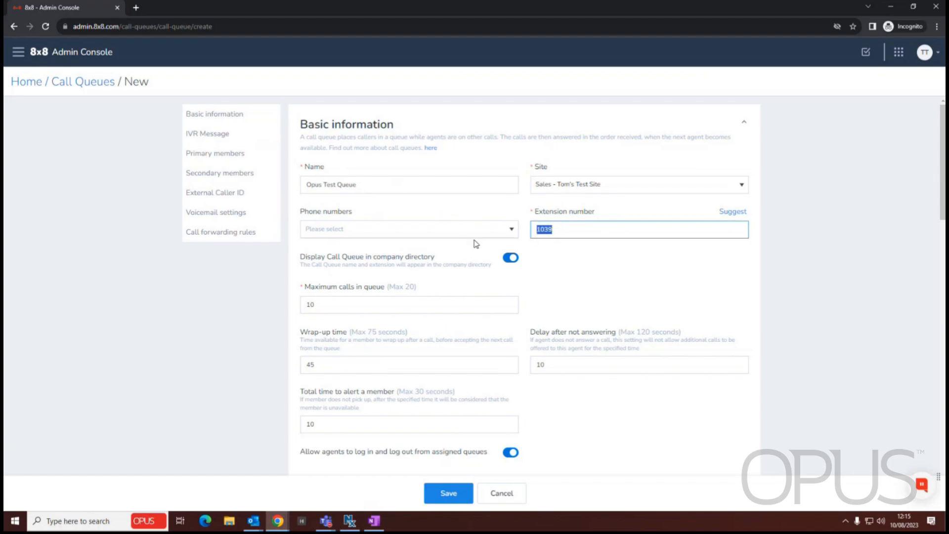
text(32)
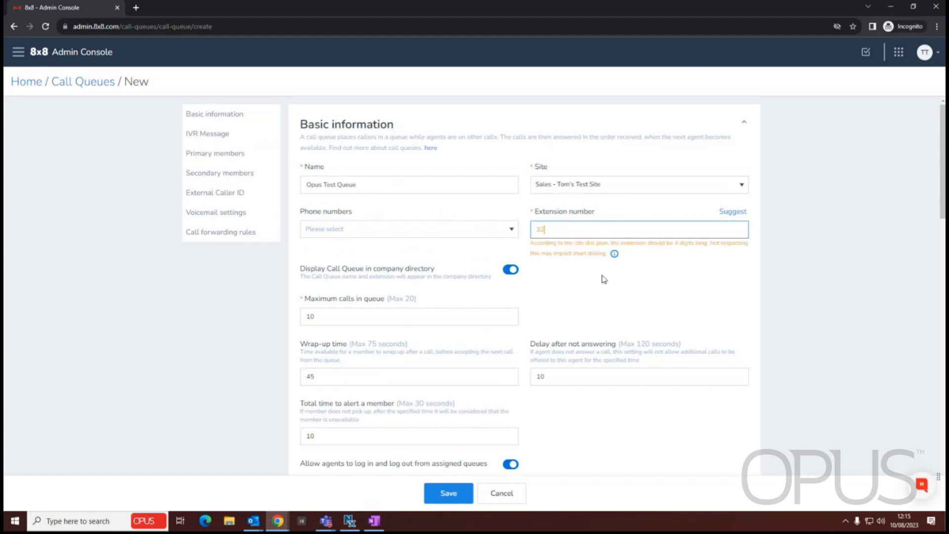
text(25)
click(604, 280)
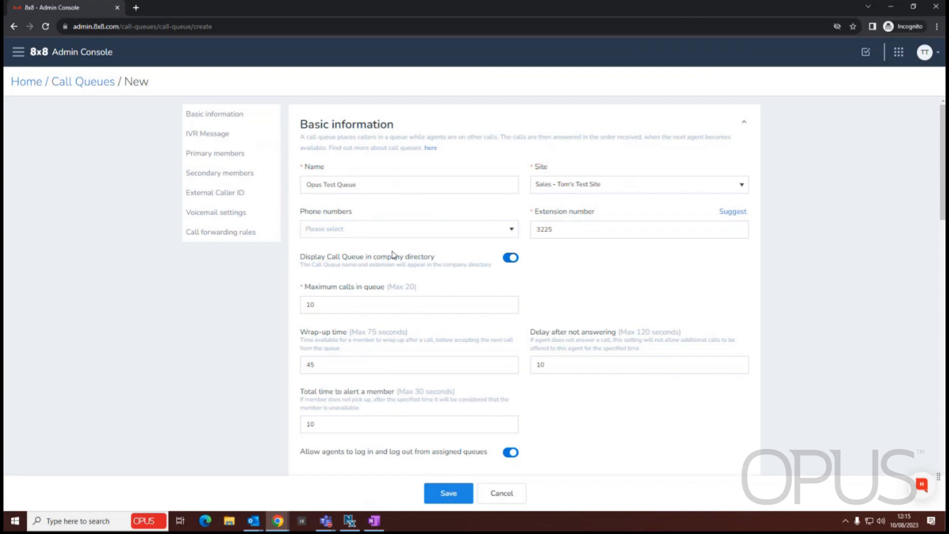
scroll(392, 254, down, 1)
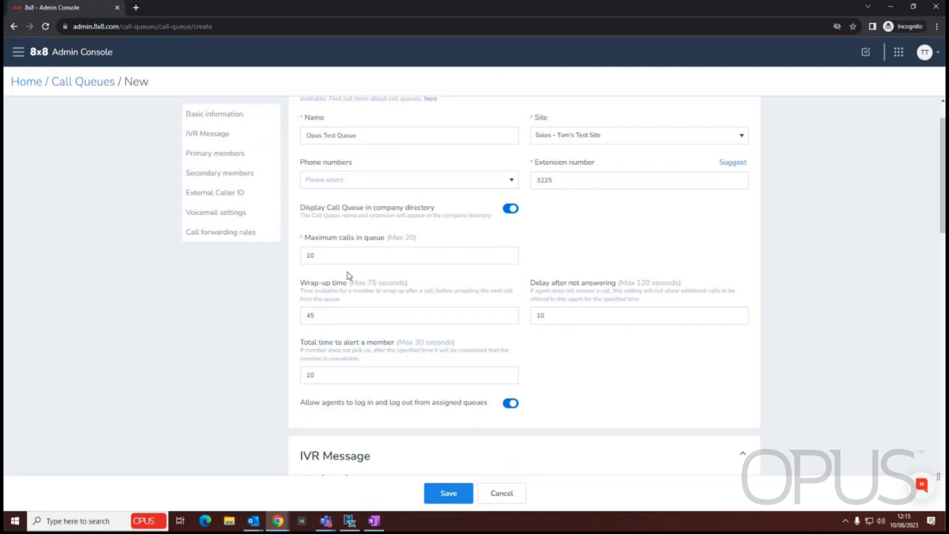
Set maximum calls in queue to 15 and wrap-up time to 0.
double_click(346, 256)
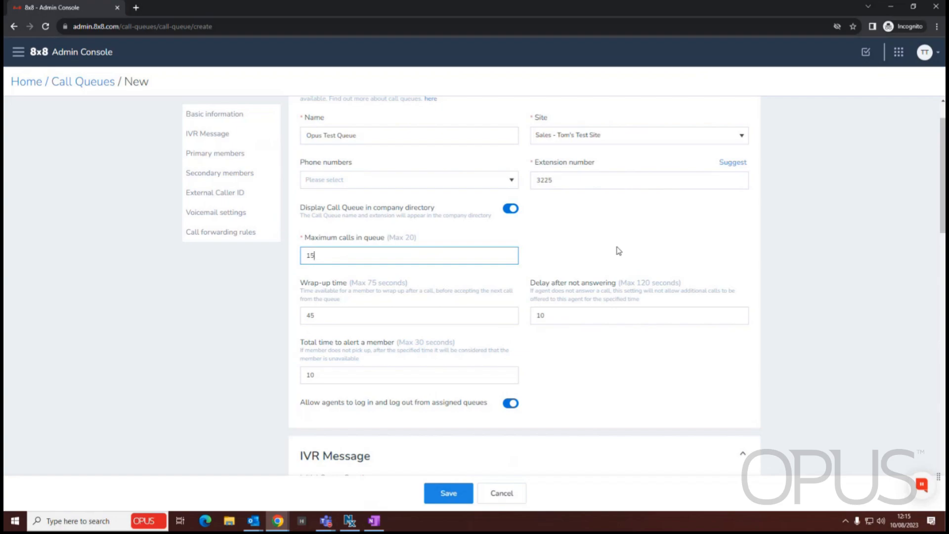
click(685, 230)
drag(391, 238, 414, 243)
click(689, 235)
scroll(448, 282, down, 2)
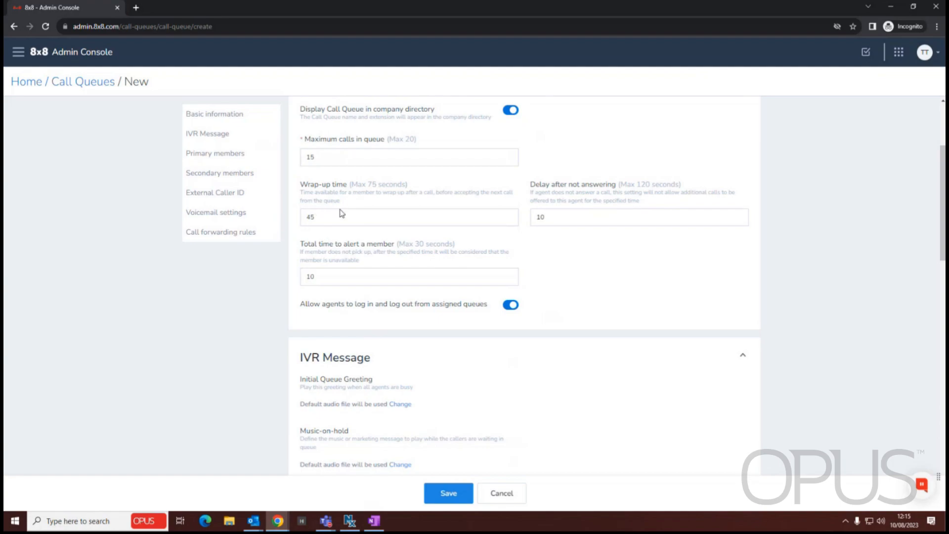
double_click(329, 219)
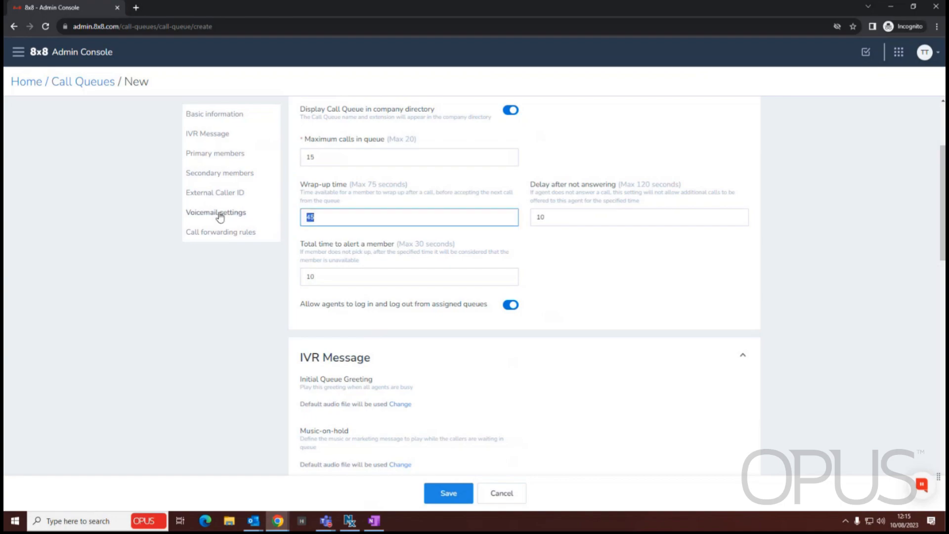
click(523, 200)
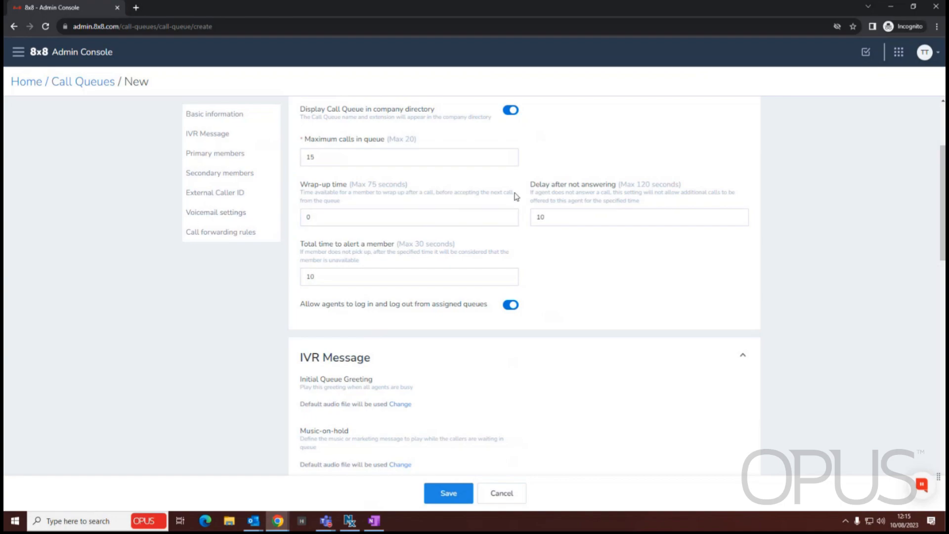
scroll(579, 254, up, 1)
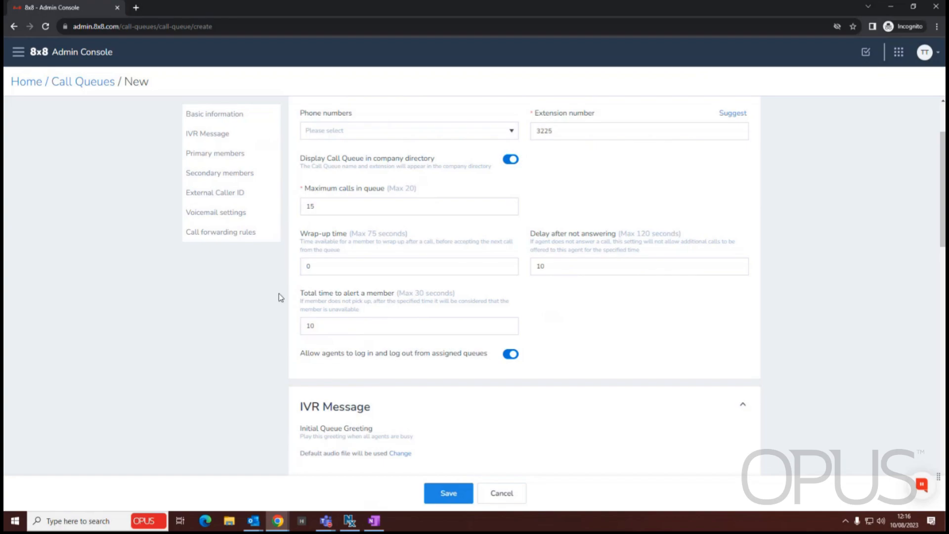
Change the delay after not answering from 10 to 30 seconds.
double_click(568, 262)
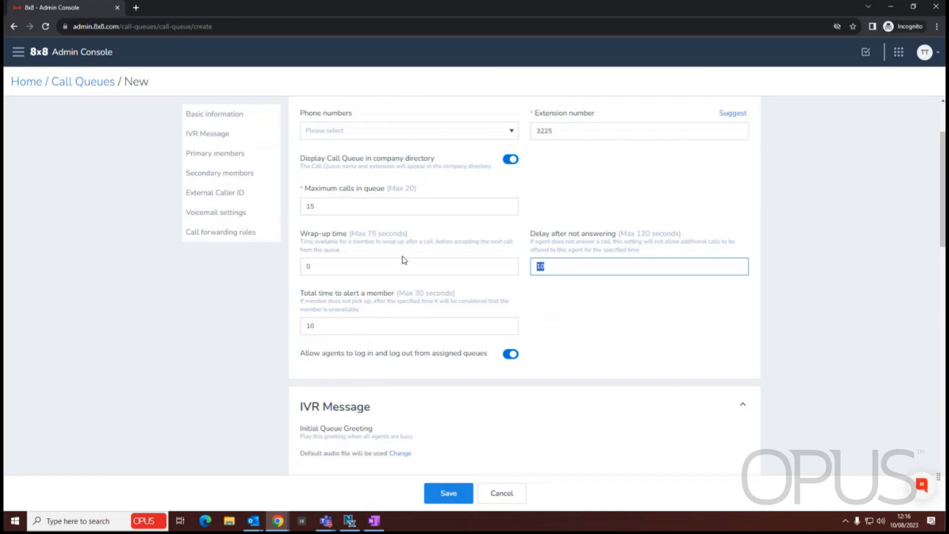
text(30)
click(593, 289)
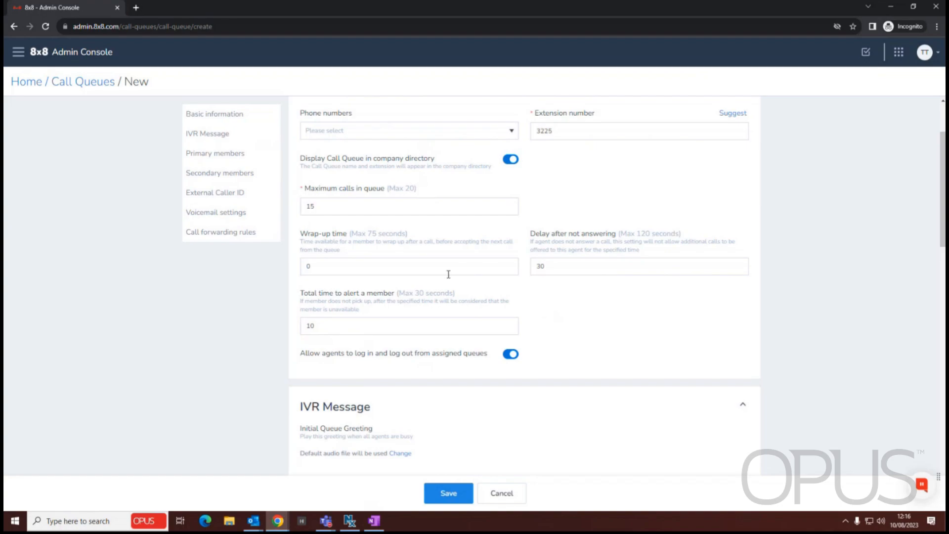
scroll(371, 221, down, 2)
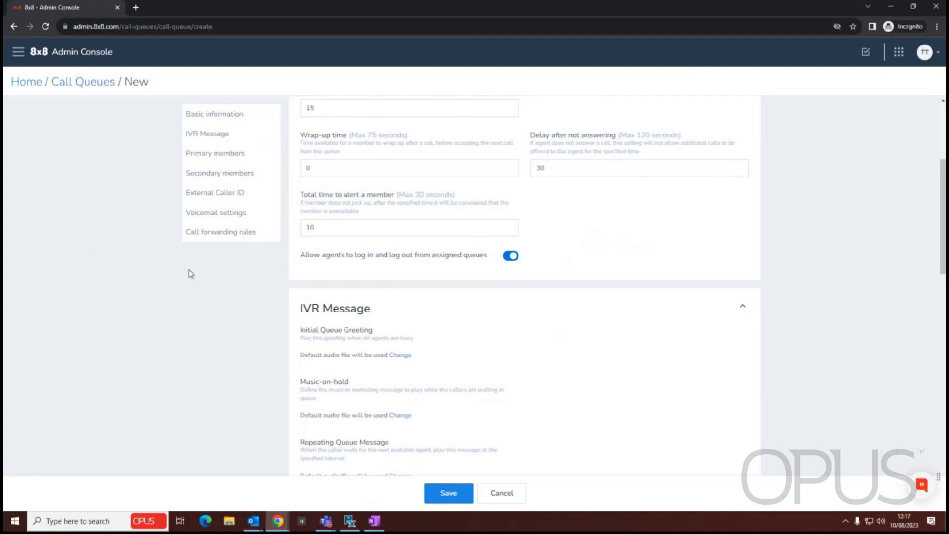
Switch on 'Allow callers to leave voicemail' in the IVR Message section.
scroll(520, 248, down, 4)
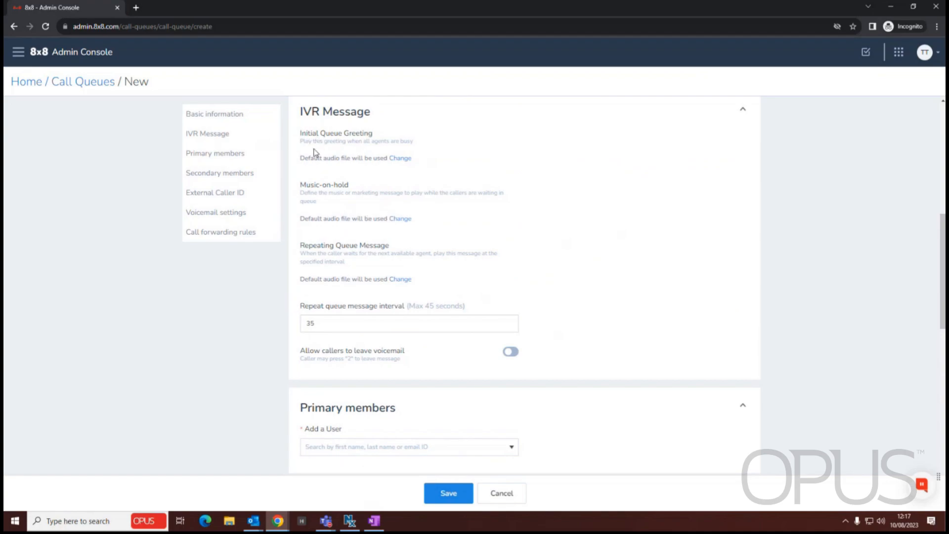
scroll(539, 287, up, 4)
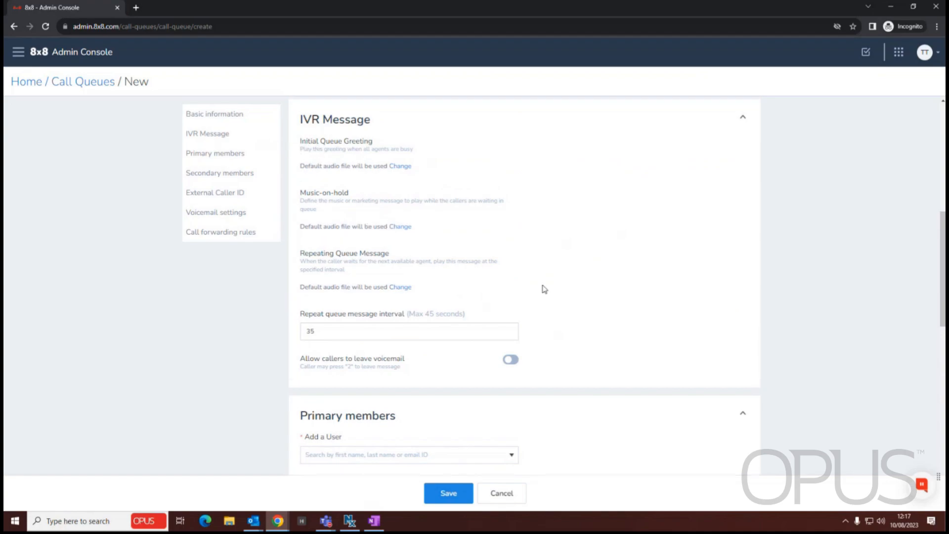
scroll(440, 325, down, 4)
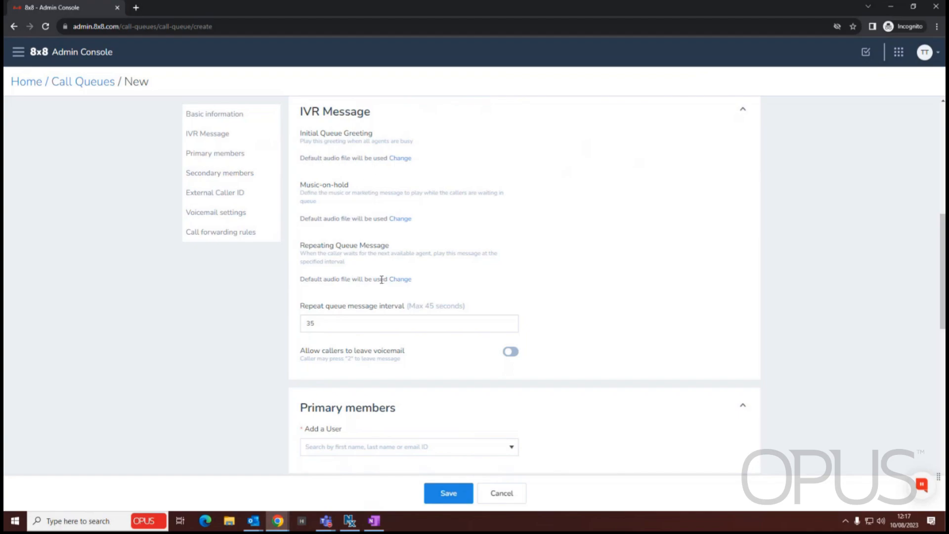
scroll(371, 233, down, 1)
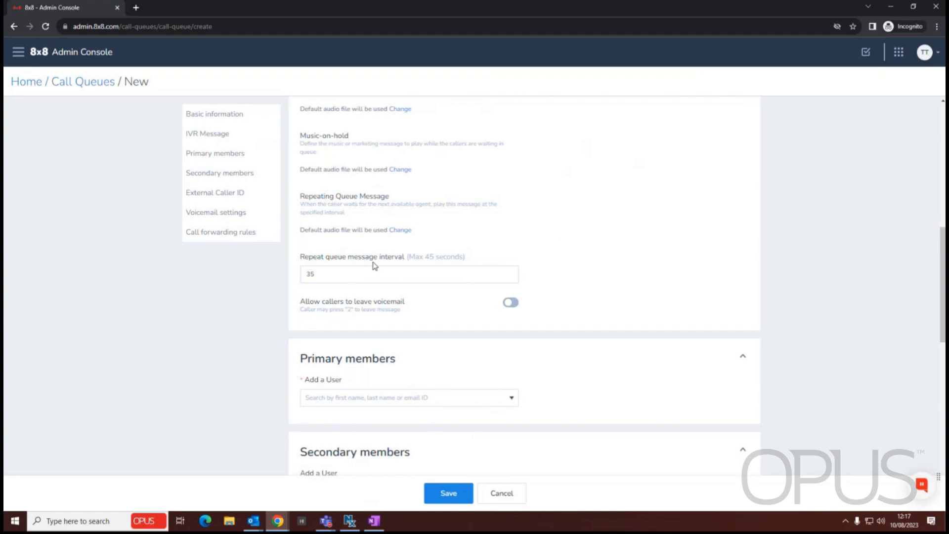
click(323, 277)
click(597, 214)
drag(303, 197, 381, 221)
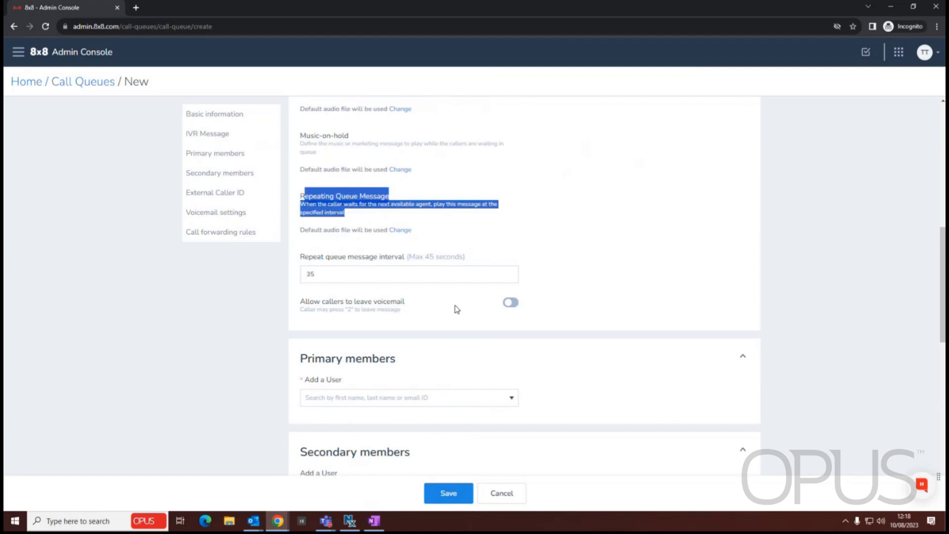
click(512, 303)
scroll(611, 231, down, 3)
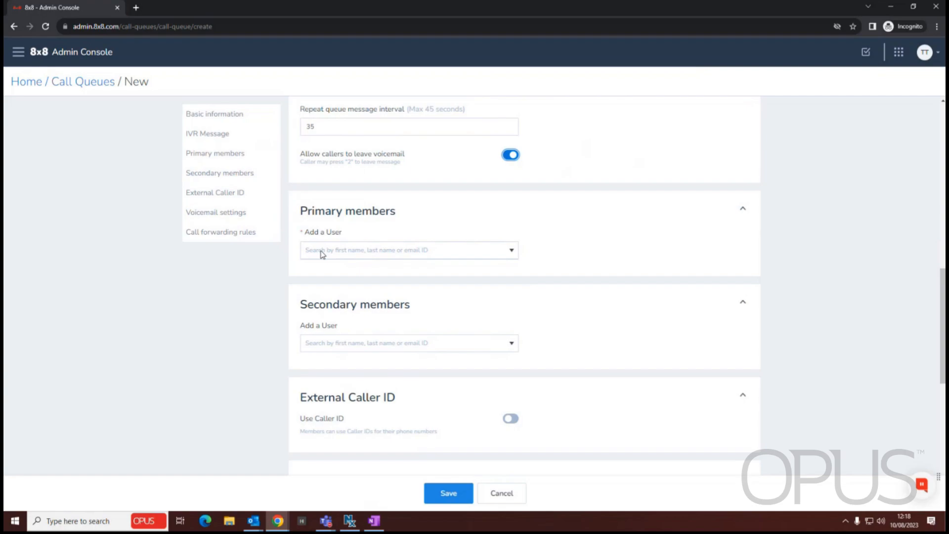
Add two users, found by searching 'tom', as primary members.
click(322, 251)
text(t)
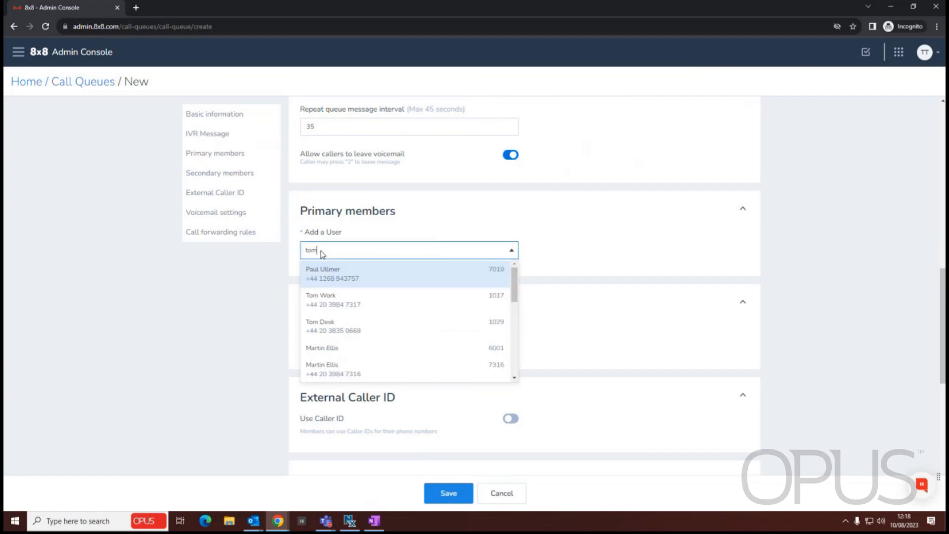
text(om)
click(349, 275)
click(343, 250)
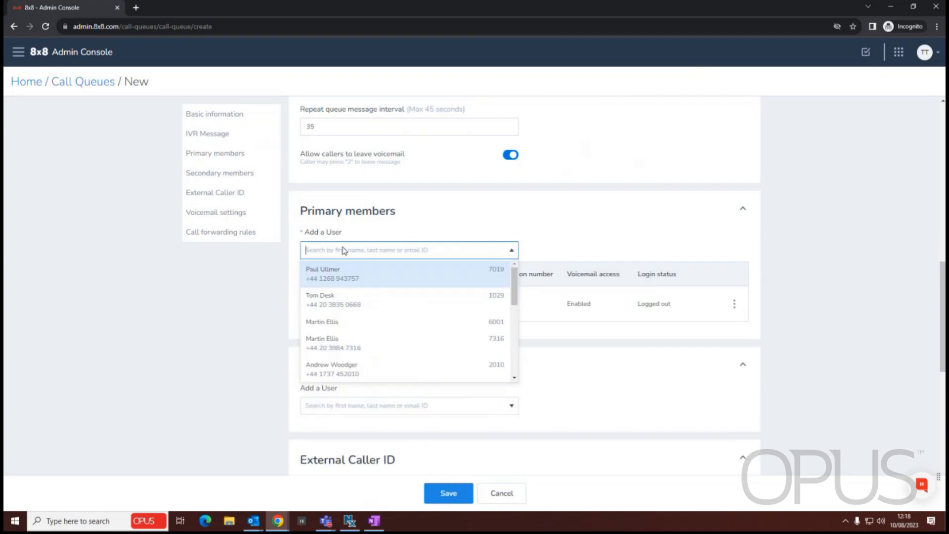
Add one user matching 'tom' as a secondary member.
scroll(366, 347, down, 2)
click(355, 348)
text(t)
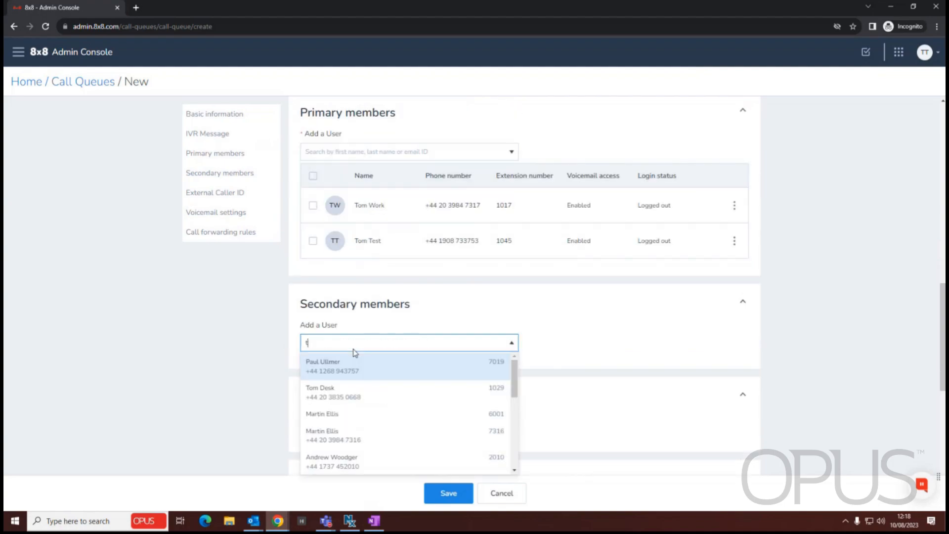
text(om)
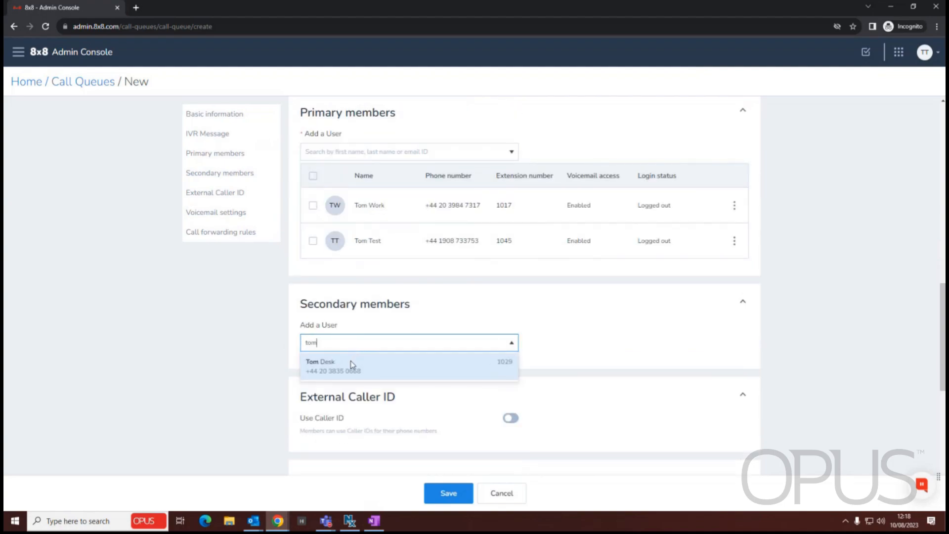
click(354, 365)
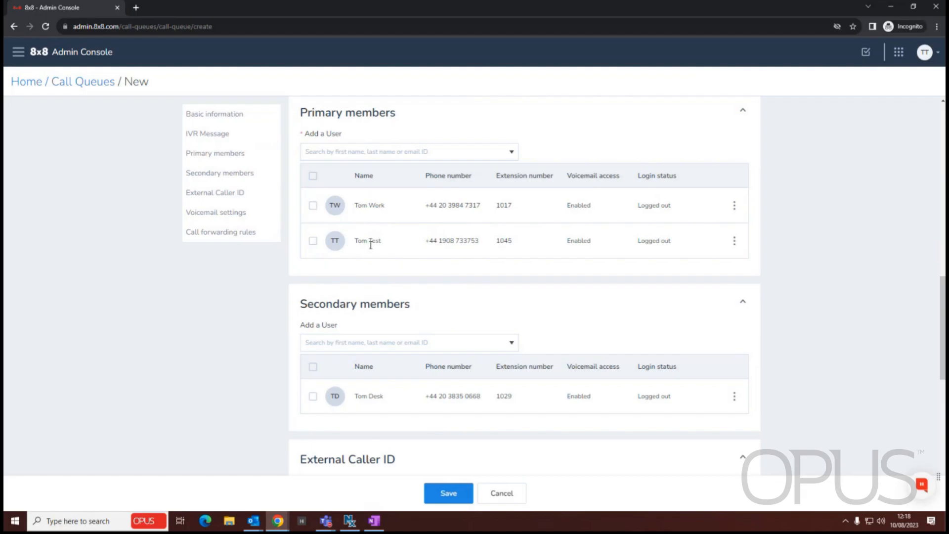
scroll(415, 345, up, 1)
scroll(562, 316, up, 4)
scroll(547, 227, down, 4)
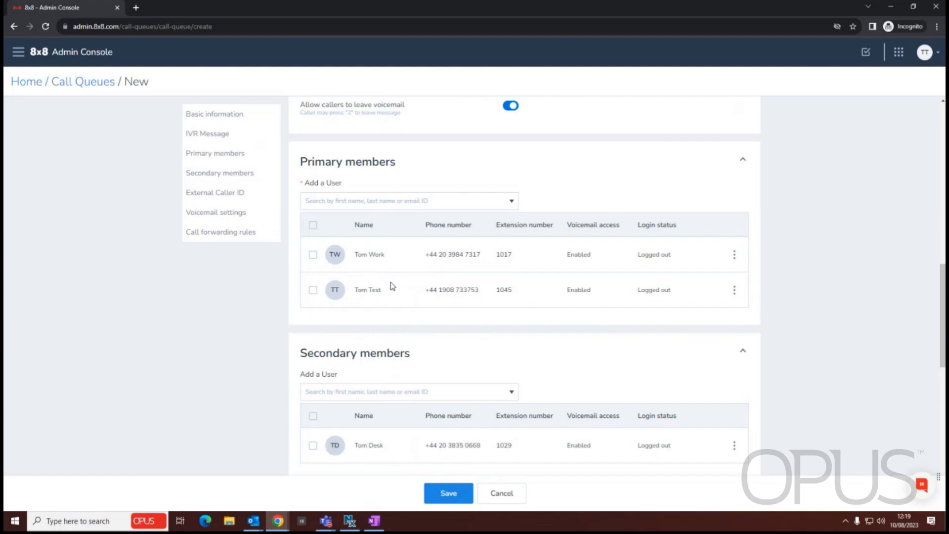
Enter the queue's voicemail access PIN and move to the re-type field.
scroll(426, 296, down, 2)
scroll(425, 296, down, 6)
click(349, 315)
text(1)
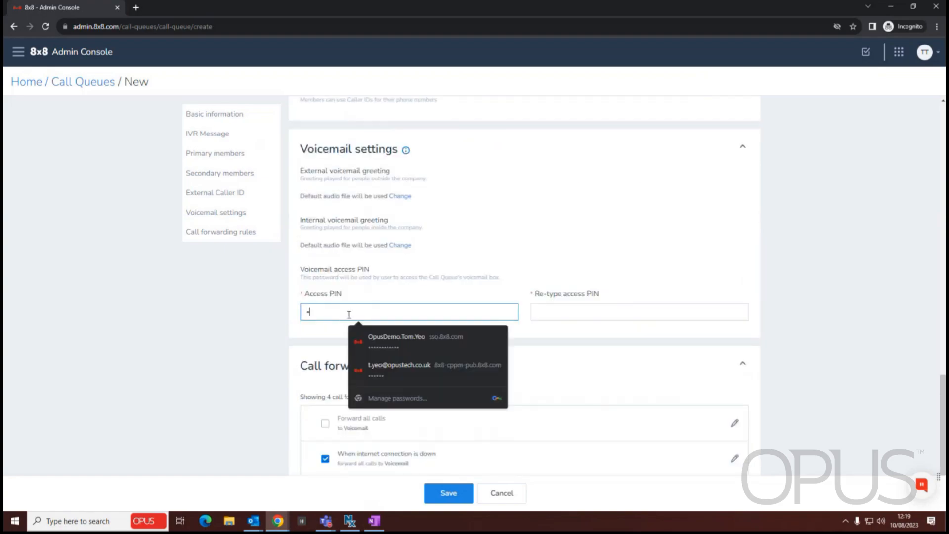
text(2)
key(Tab)
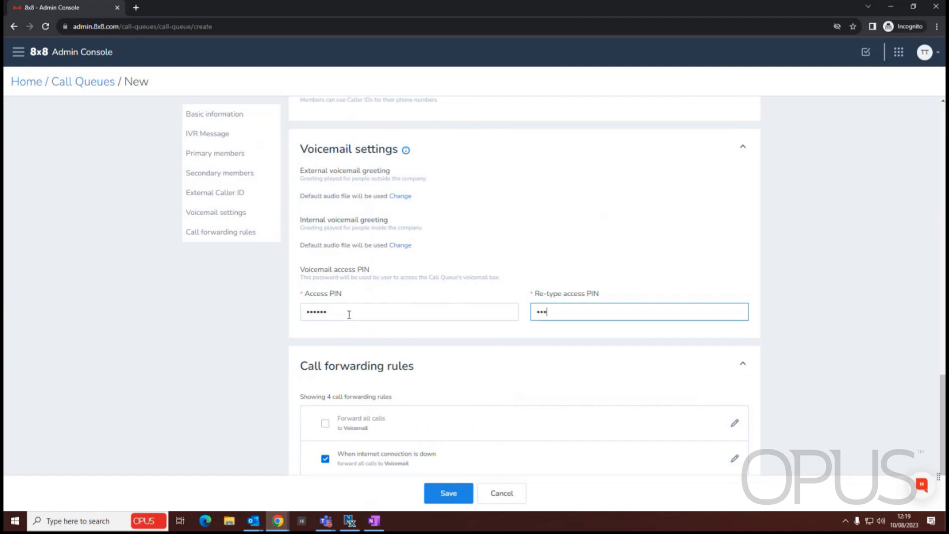
Save the queue and return to the Call Queues list showing Opus Test Queue with extension 3225.
scroll(349, 315, down, 2)
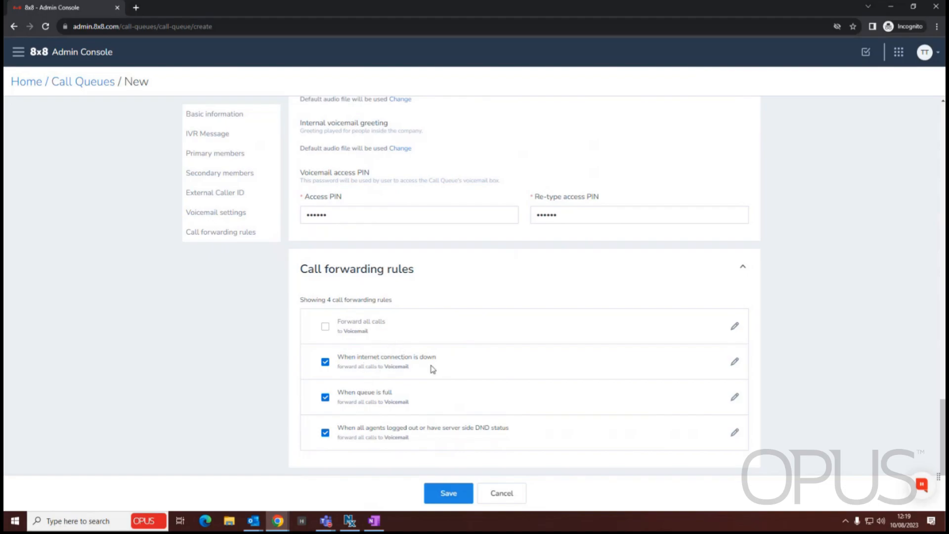
scroll(422, 413, up, 15)
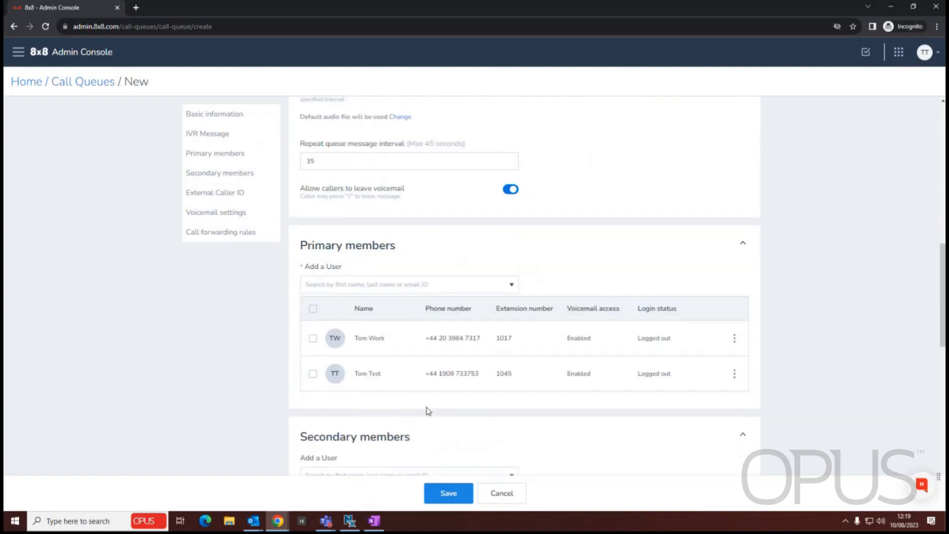
scroll(420, 366, up, 7)
scroll(410, 395, down, 8)
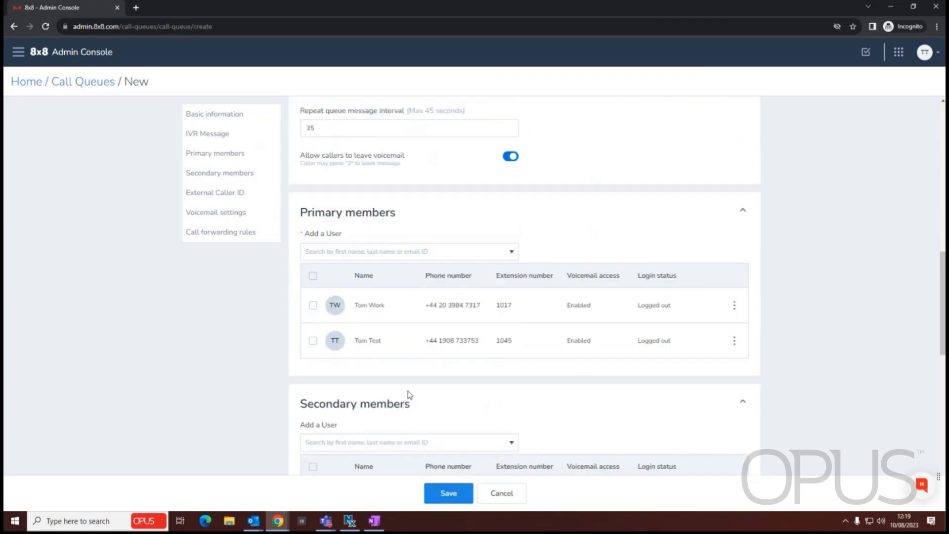
scroll(409, 394, down, 12)
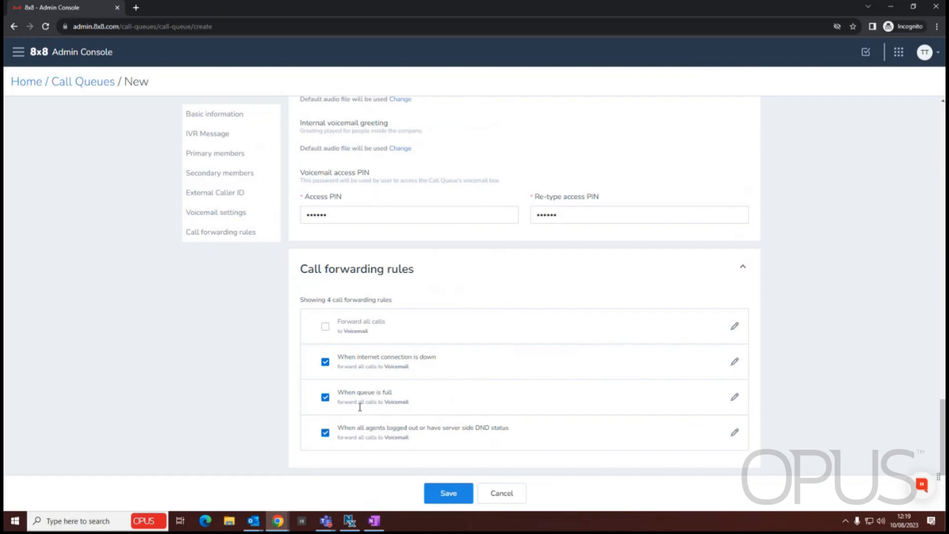
scroll(498, 405, up, 6)
scroll(499, 404, up, 10)
scroll(491, 411, down, 15)
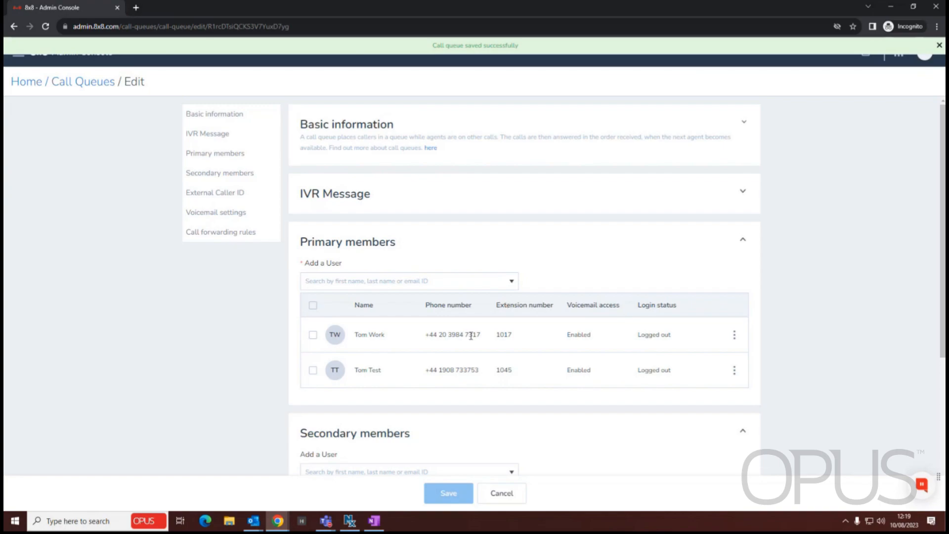
click(90, 83)
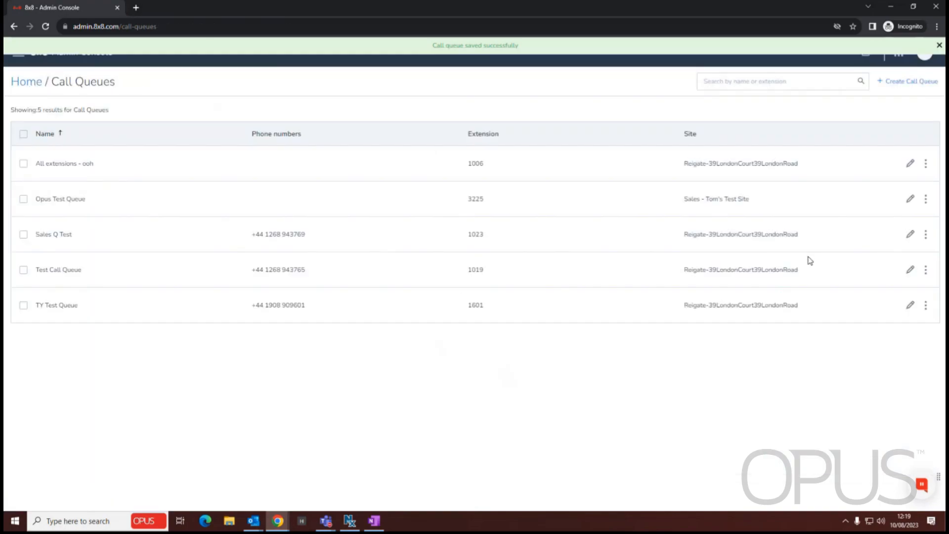